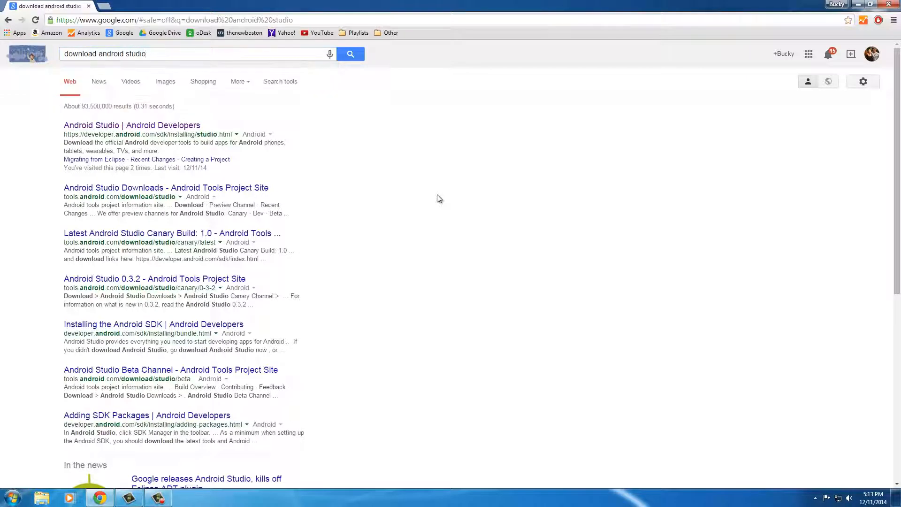
Download Android Studio for Windows from the Android Developers site, agreeing to the terms and conditions.
click(135, 126)
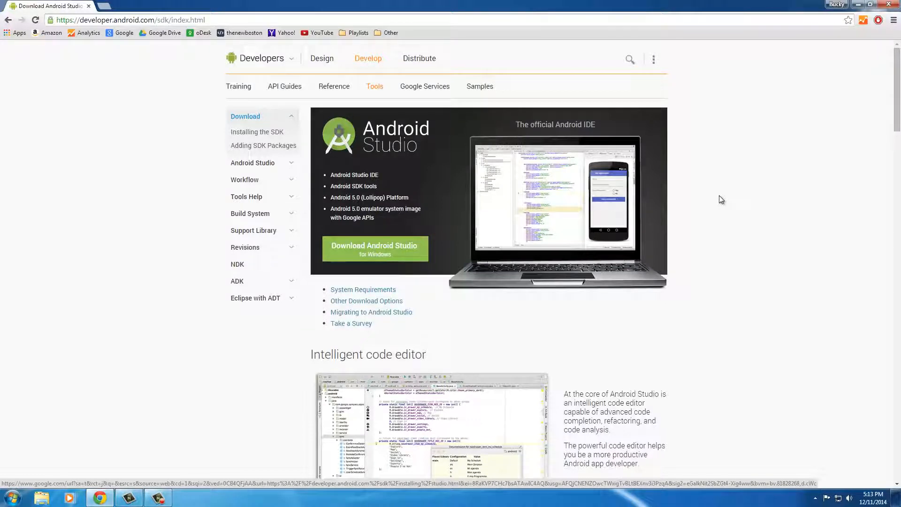
click(370, 246)
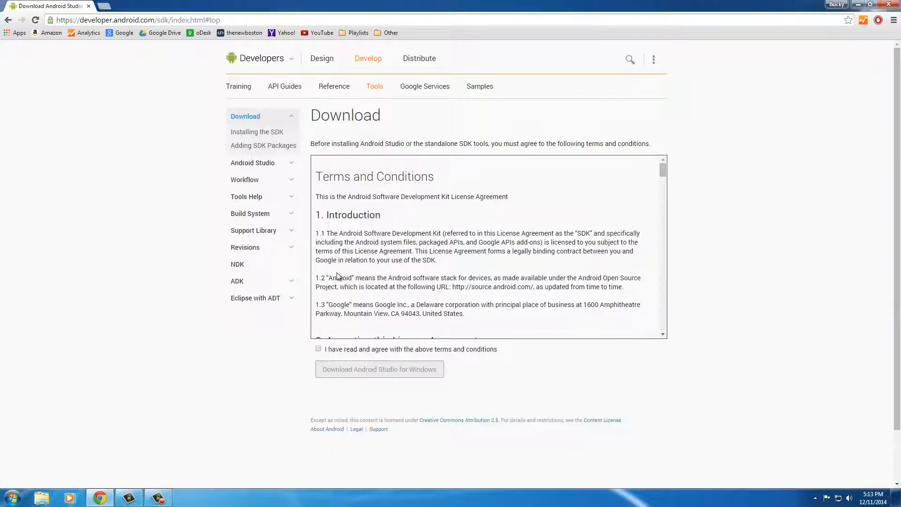
click(318, 349)
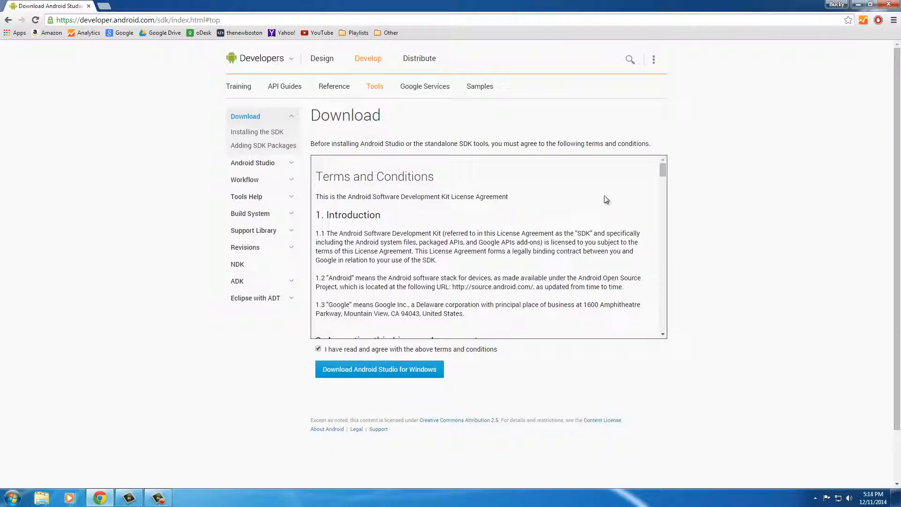
drag(664, 170, 663, 329)
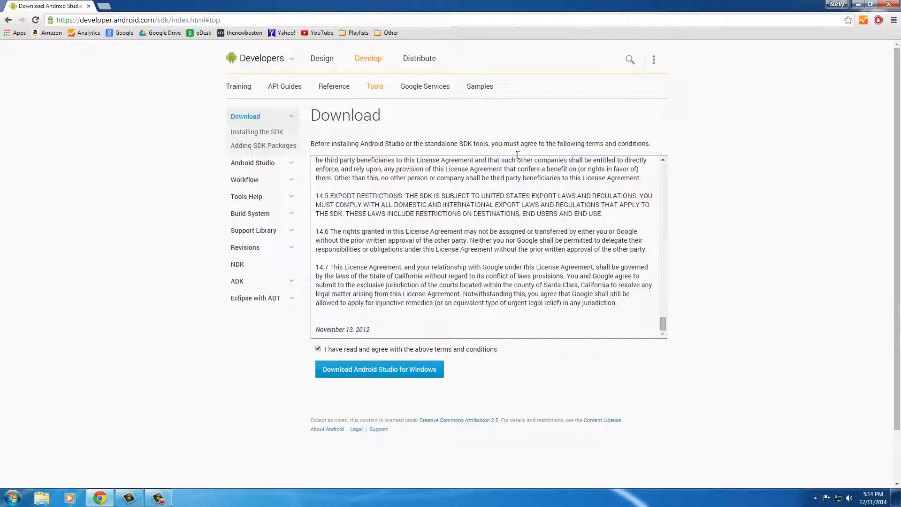
click(369, 369)
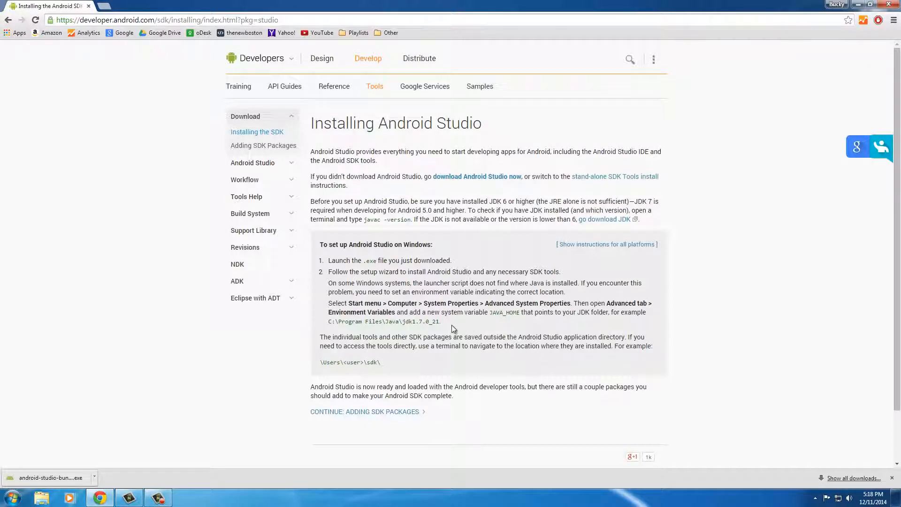
Examine the installation page's instructions for adding the JAVA_HOME system variable, and minimize the browser.
drag(441, 322, 329, 303)
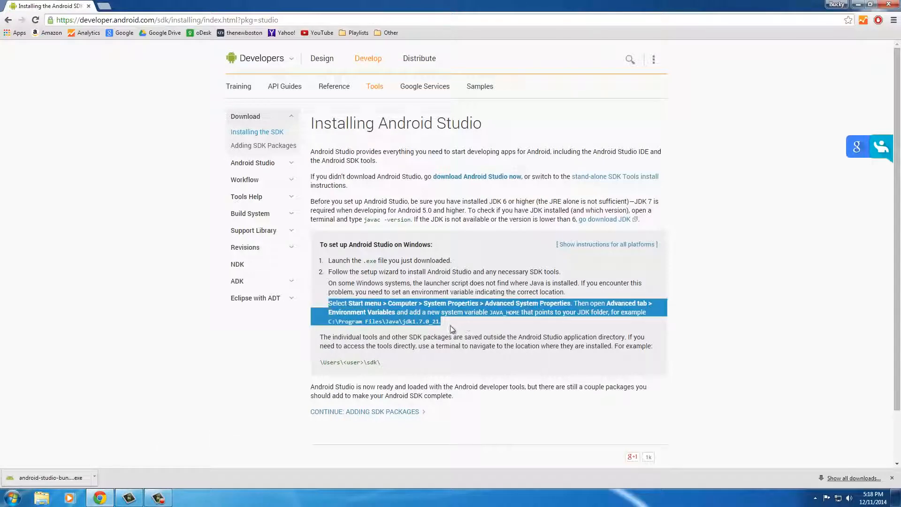
drag(452, 323, 329, 303)
click(856, 6)
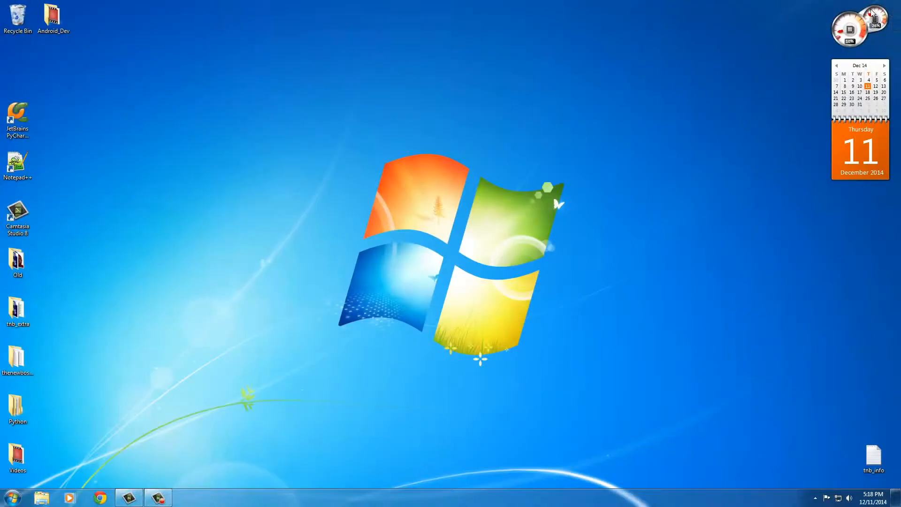
Launch the android-studio-bundle-135.1629389 installer from the Downloads folder and allow it to make changes to the computer.
click(12, 496)
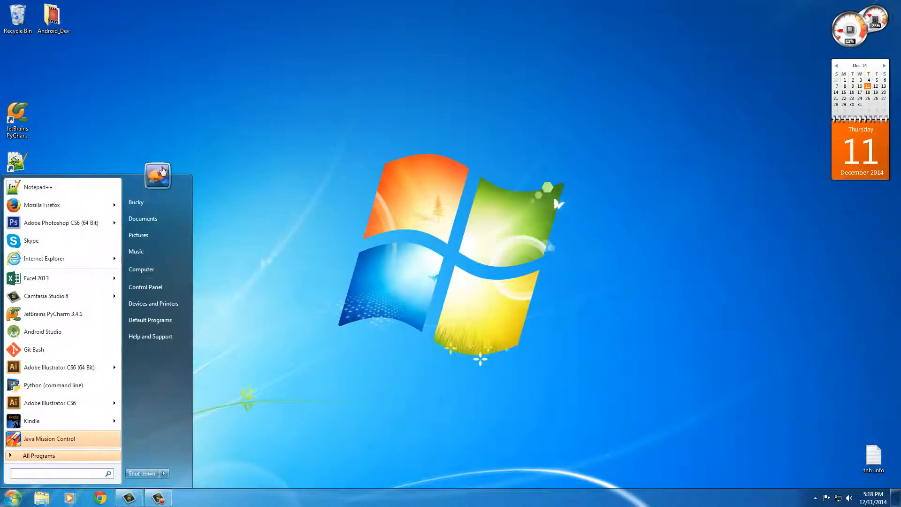
click(143, 202)
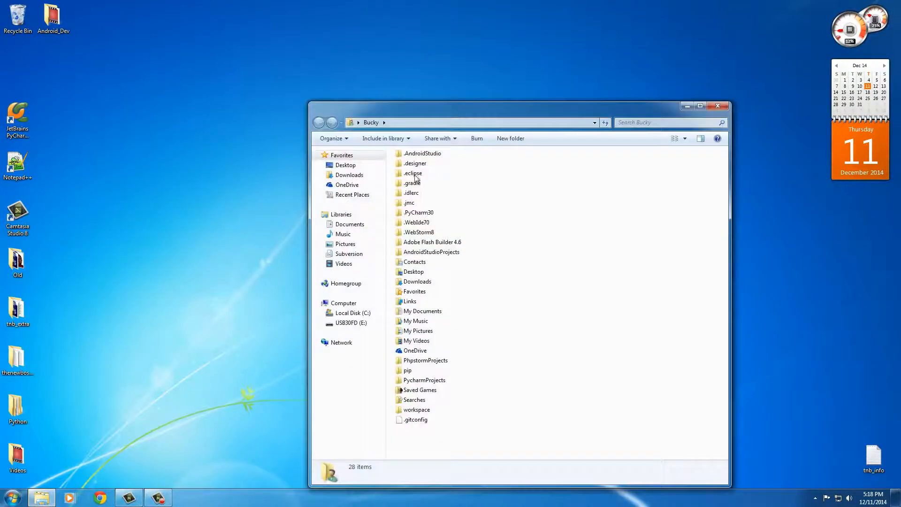
click(349, 175)
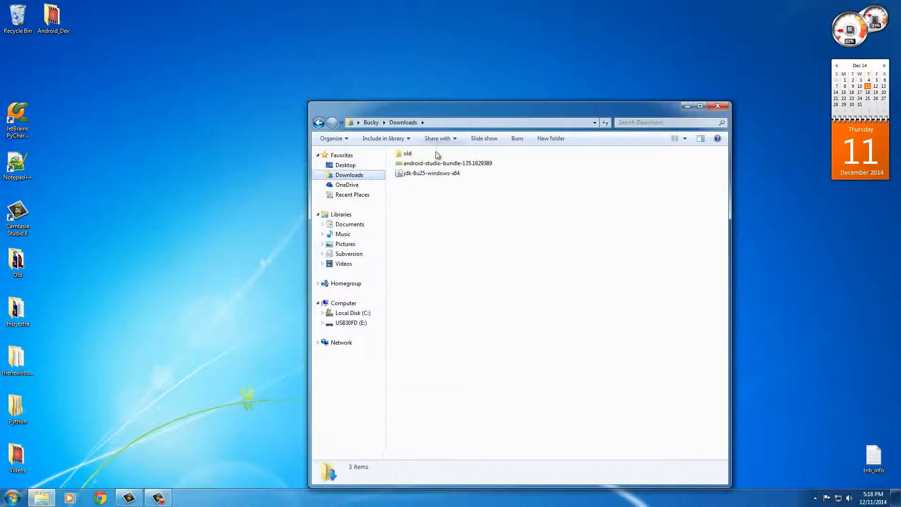
click(399, 163)
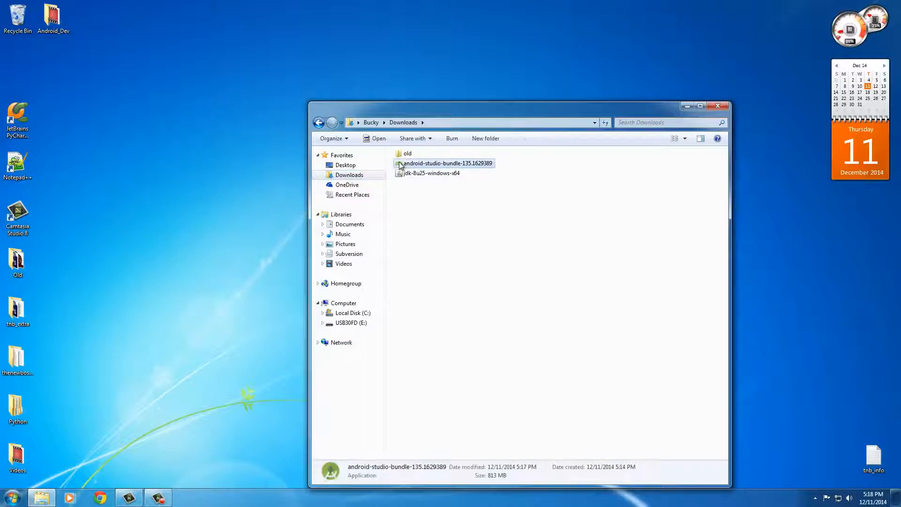
click(723, 107)
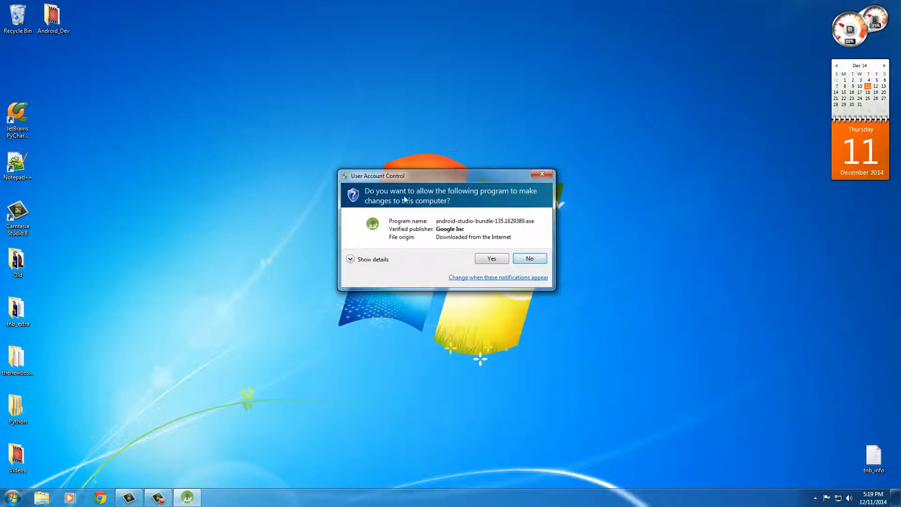
click(484, 258)
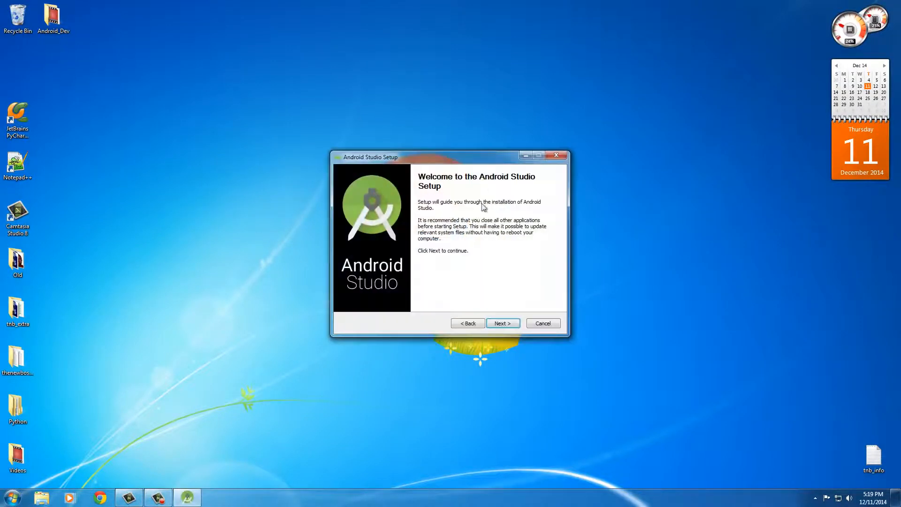
Install Android Studio with all components, the default install locations, the recommended 2 GB emulator RAM and the Android Studio Start Menu folder.
click(500, 323)
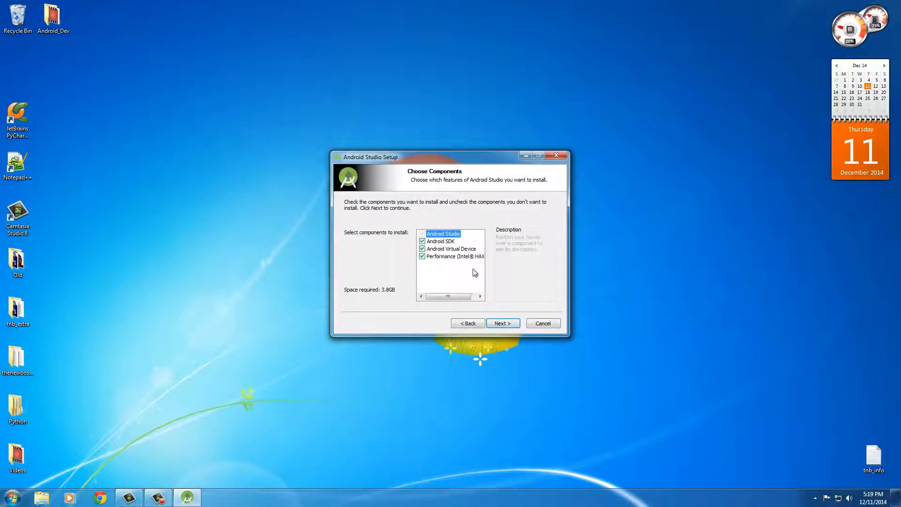
click(505, 325)
click(504, 324)
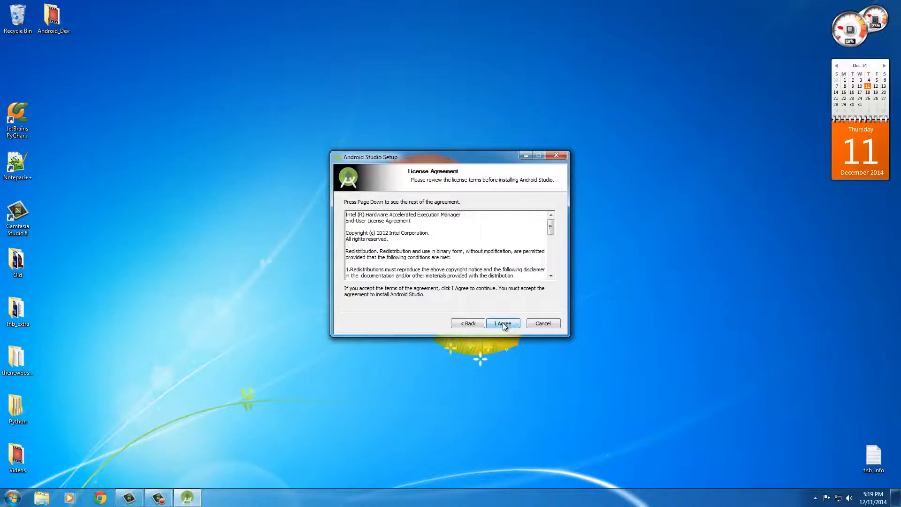
click(504, 325)
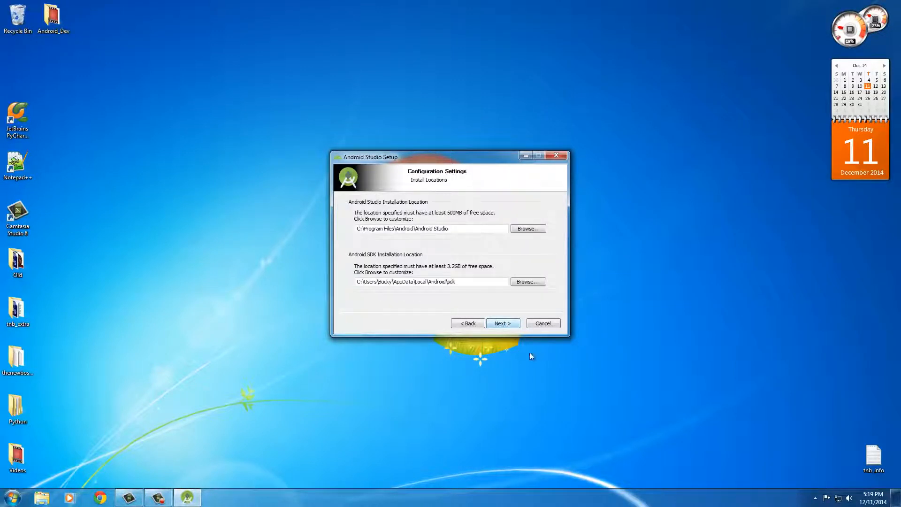
click(503, 326)
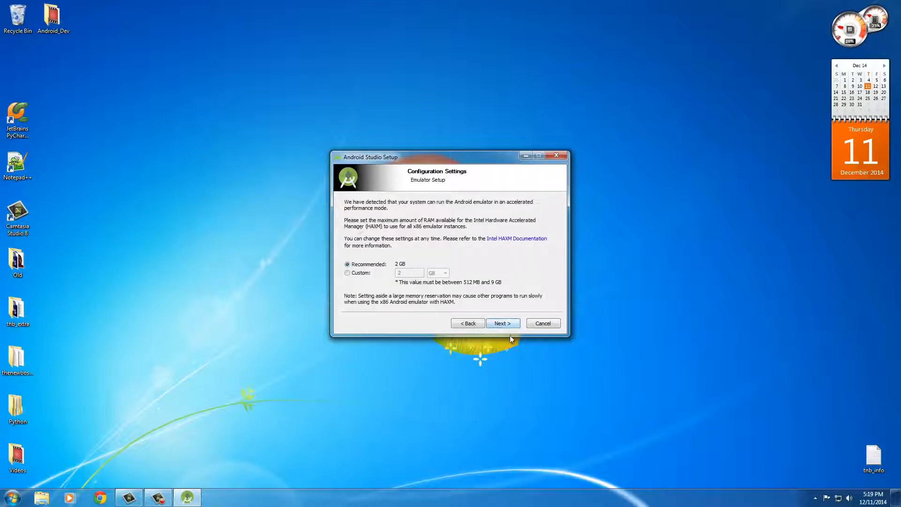
click(510, 324)
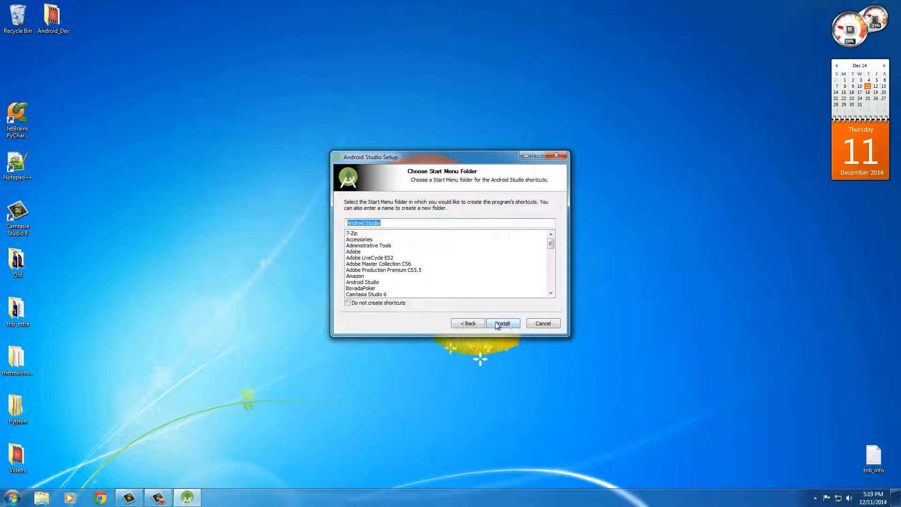
click(498, 324)
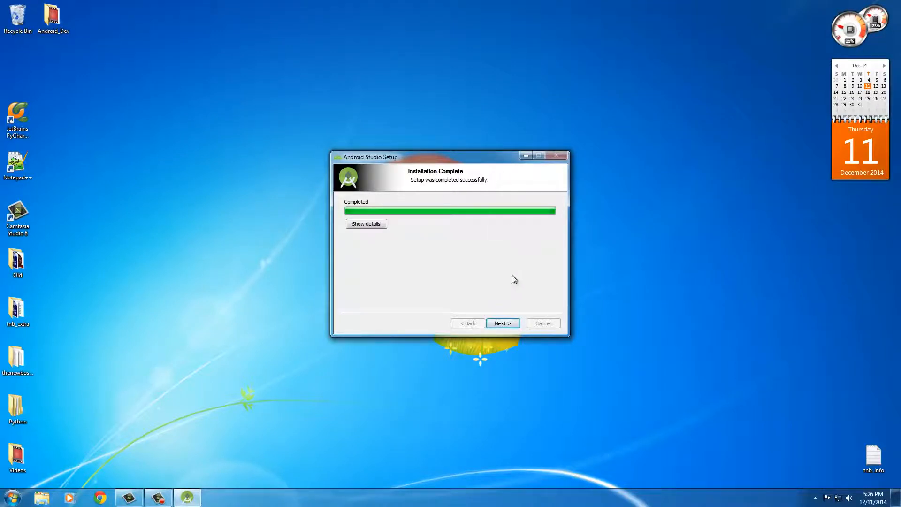
Finish the Android Studio setup with the option to start the program turned off.
click(501, 324)
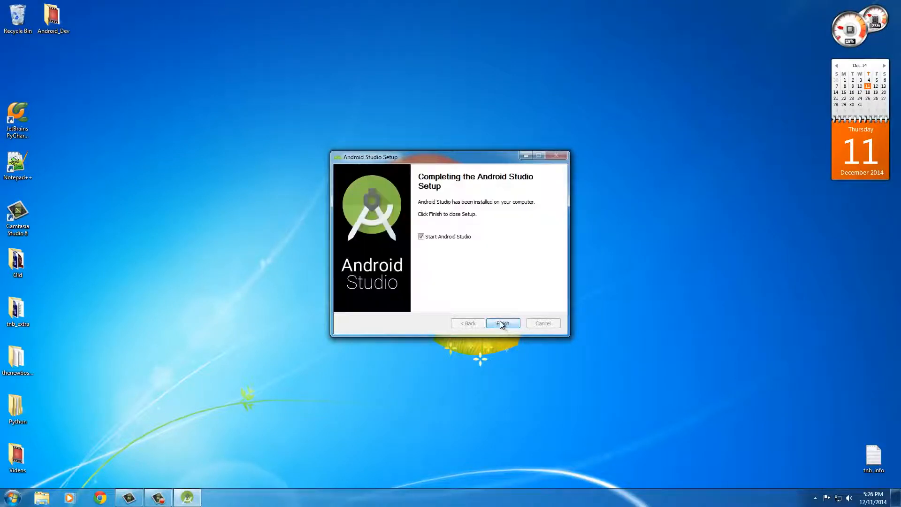
click(421, 236)
click(503, 324)
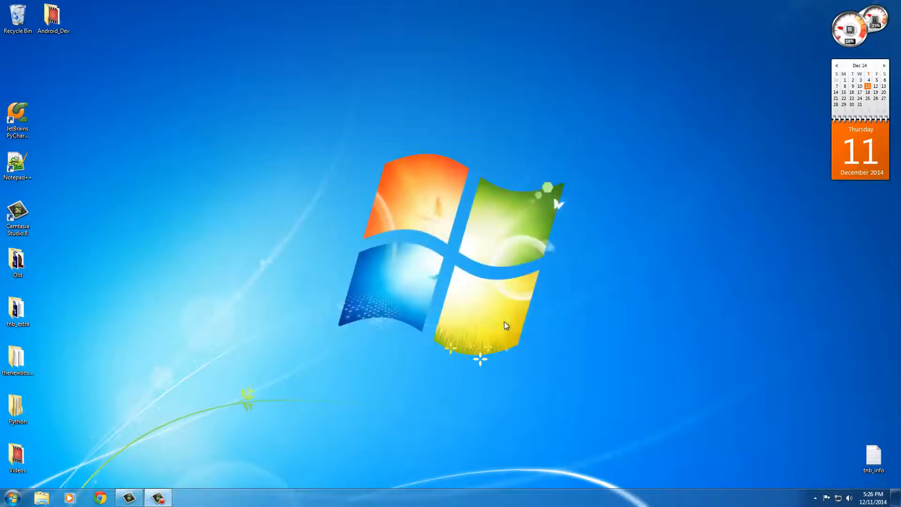
Create a desktop shortcut for Android Studio from its entry among the installed programs.
click(13, 497)
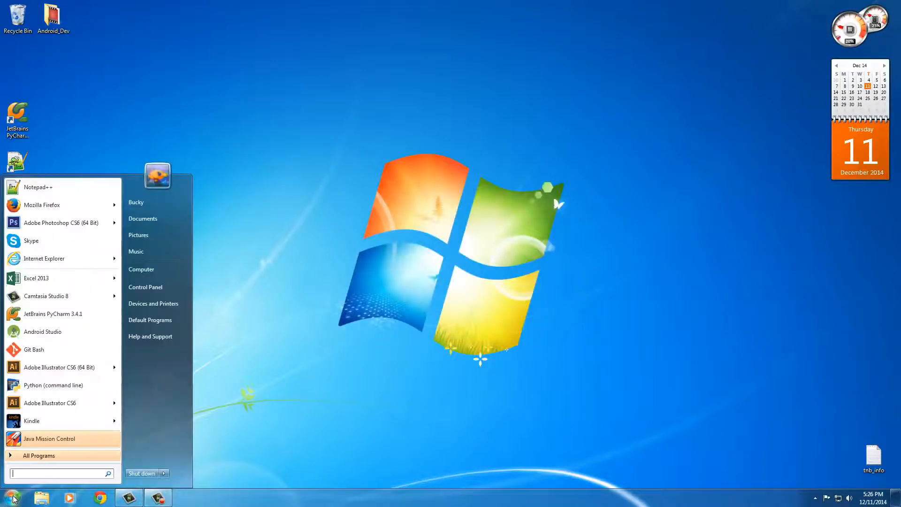
click(25, 456)
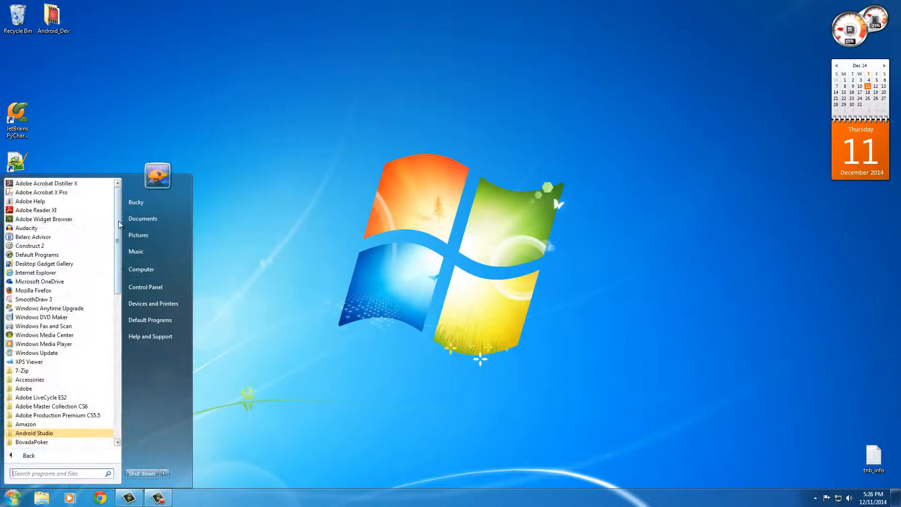
drag(118, 225, 117, 285)
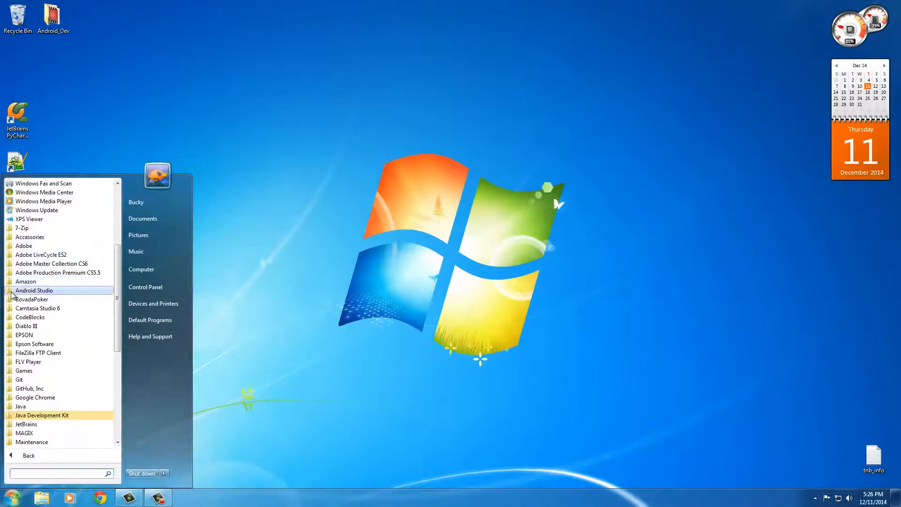
click(29, 291)
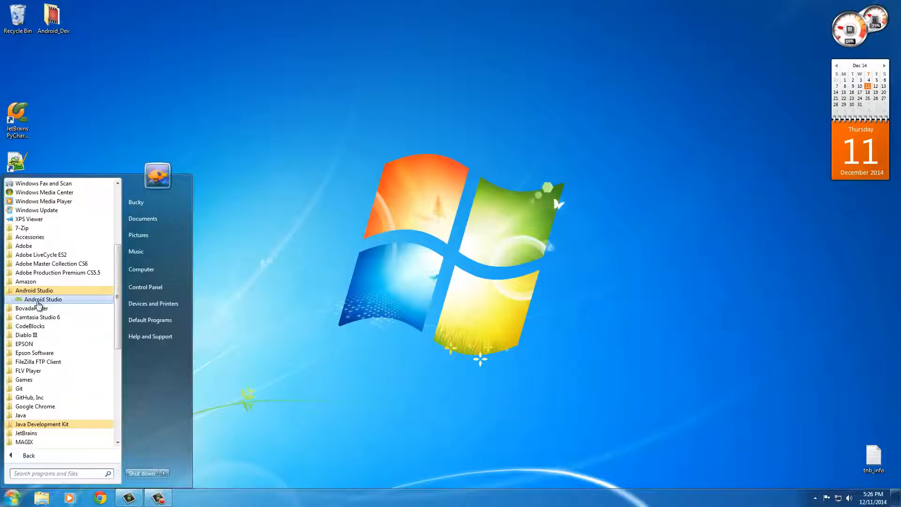
right_click(38, 300)
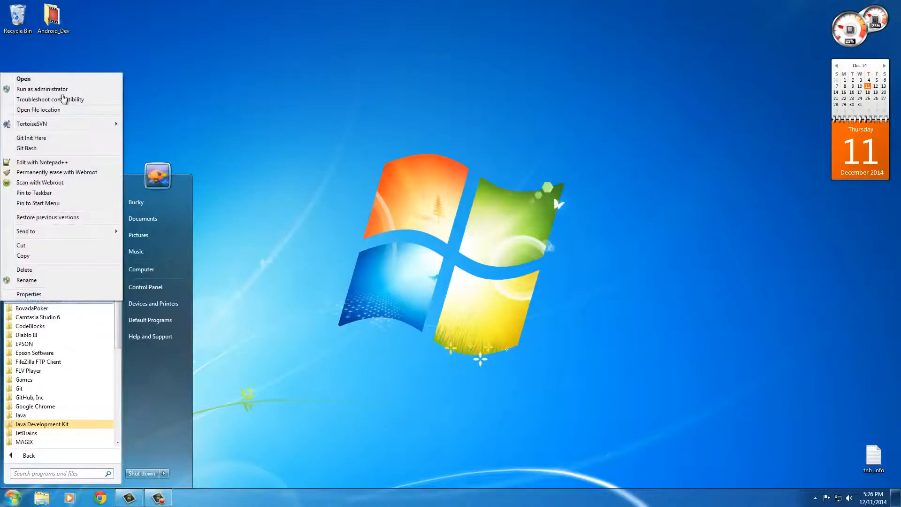
mouse_move(77, 233)
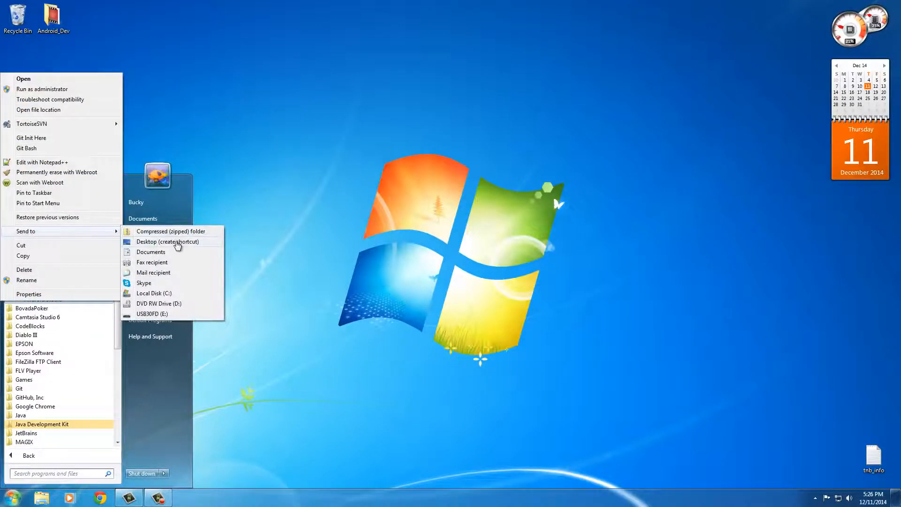
click(177, 242)
click(382, 259)
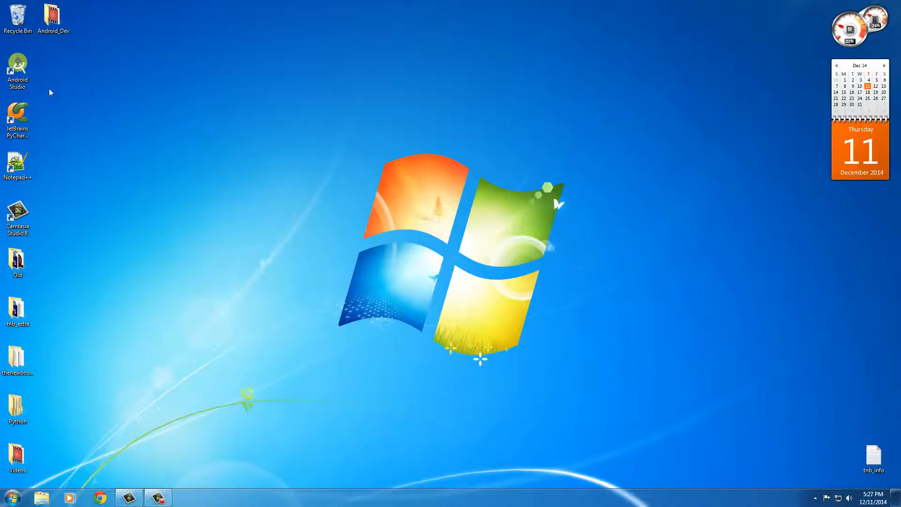
Run Android Studio as administrator from the desktop shortcut and finish its component-downloading setup wizard.
right_click(19, 64)
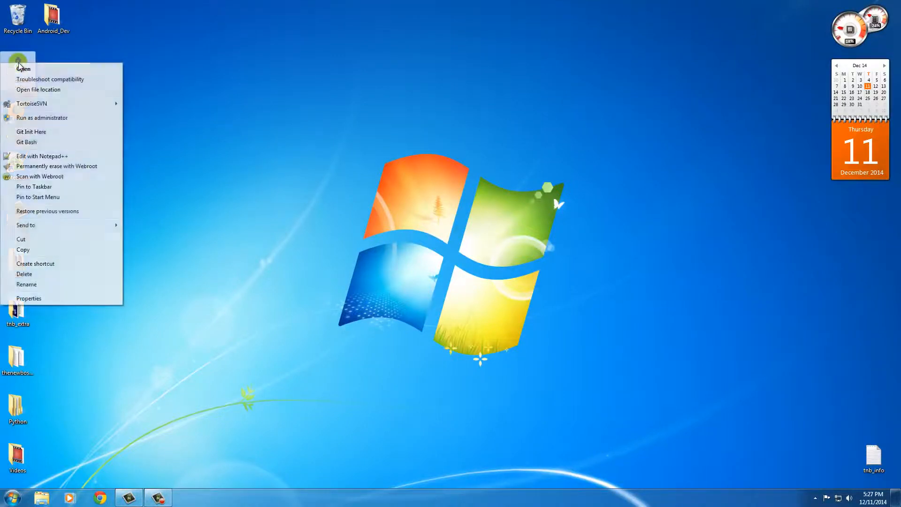
click(56, 117)
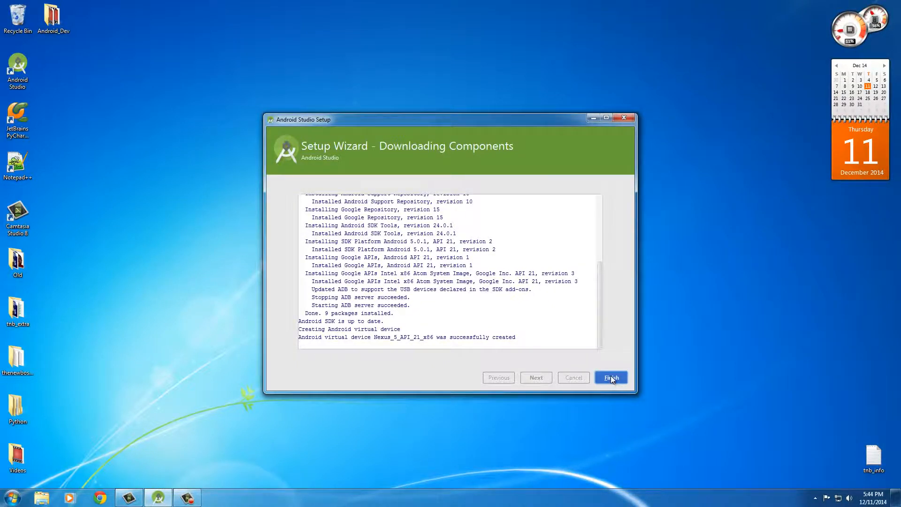
click(610, 377)
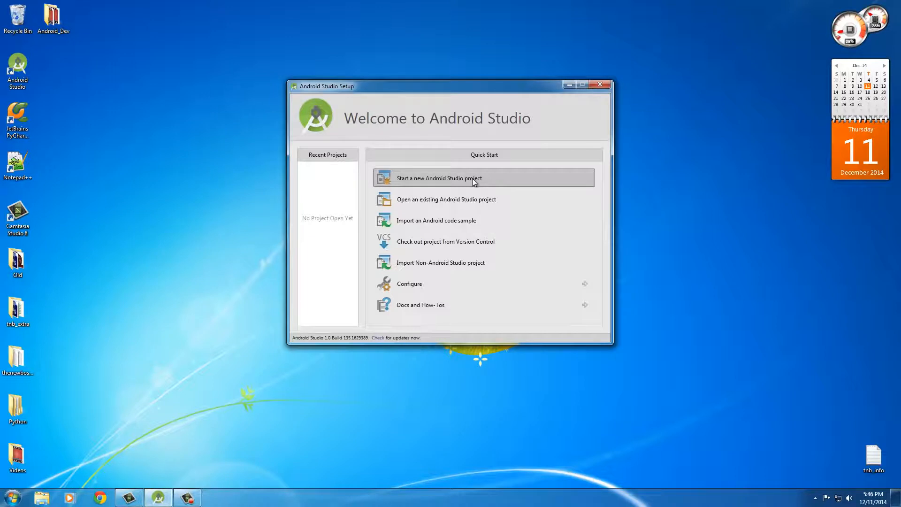
Open the SDK Manager from the Configure options of the Android Studio welcome window.
click(456, 279)
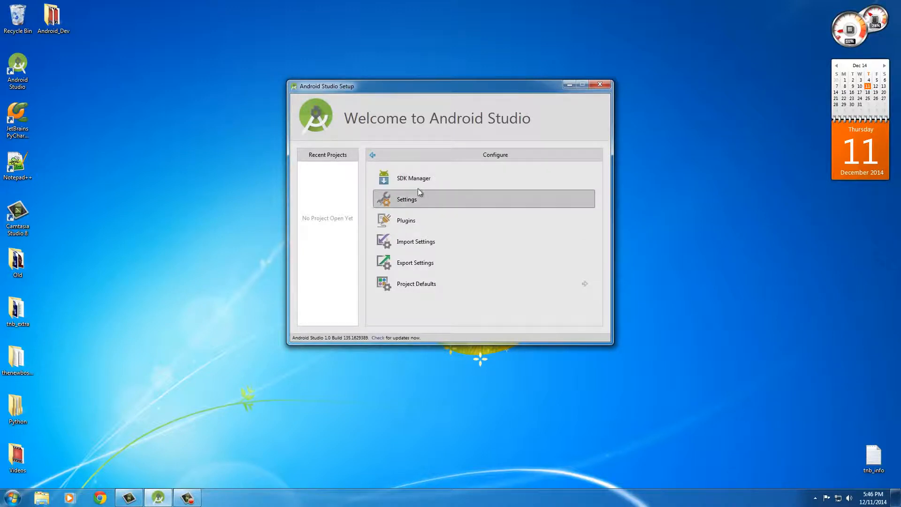
click(17, 64)
right_click(18, 64)
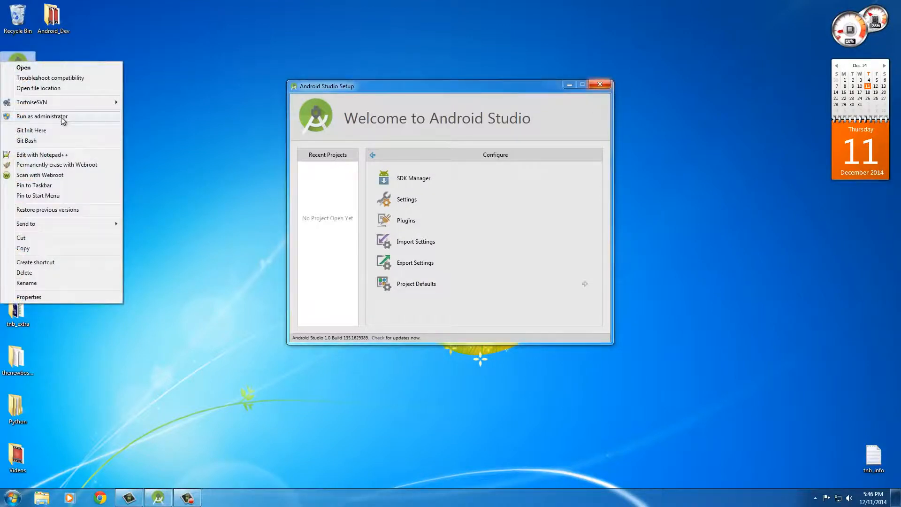
click(232, 173)
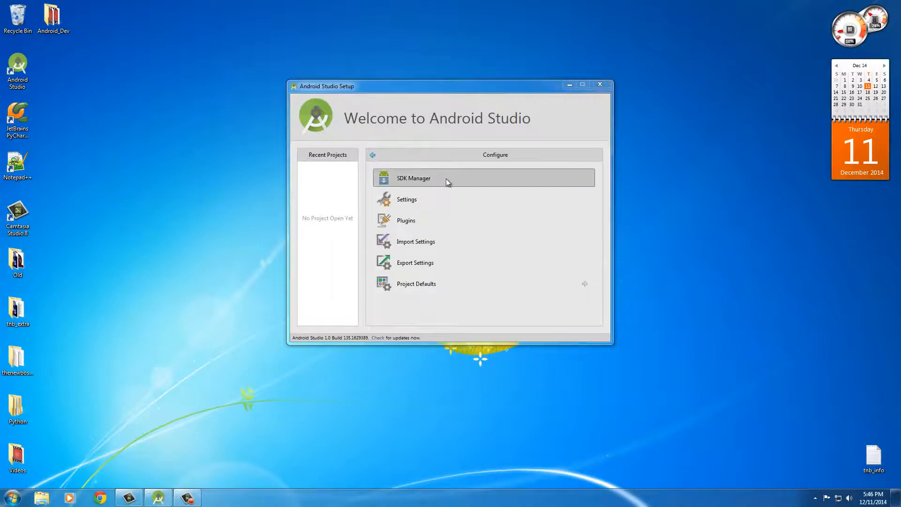
click(477, 176)
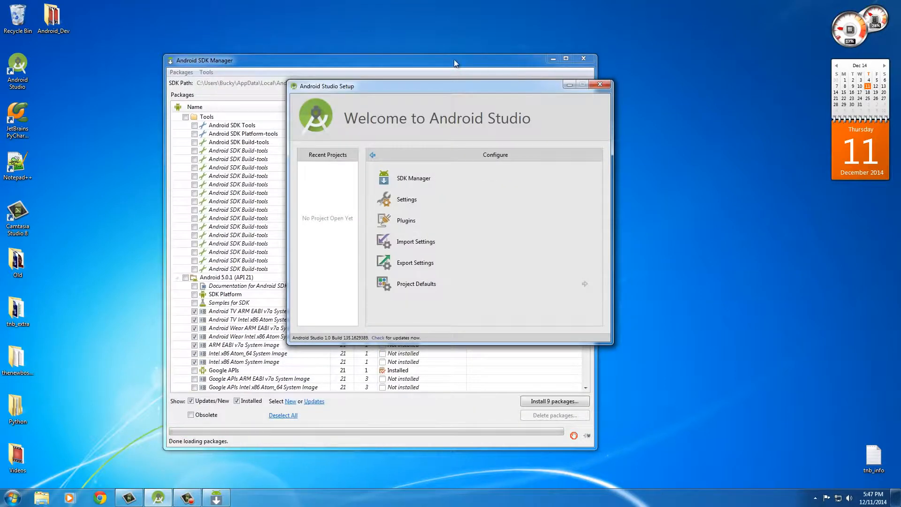
Install the nine preselected SDK packages, accepting the Android SDK License, and close the SDK Manager once they are installed.
click(454, 59)
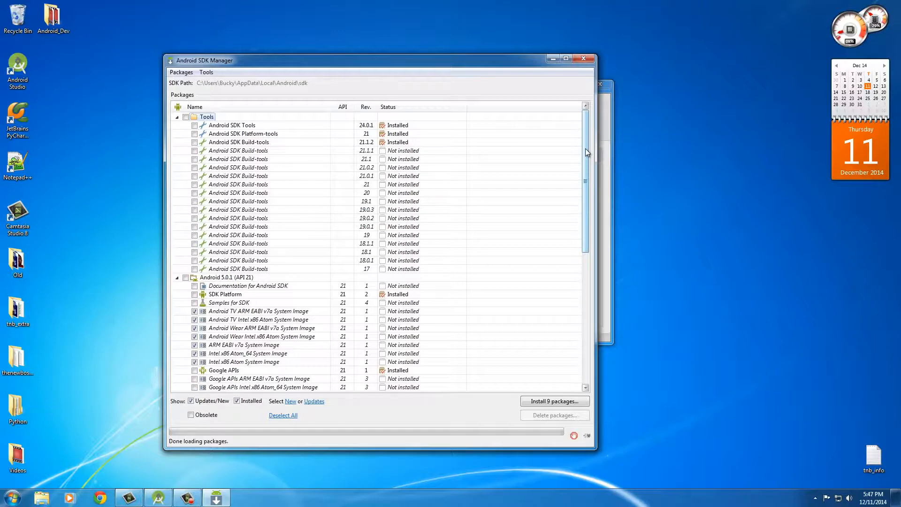
scroll(585, 148, down, 10)
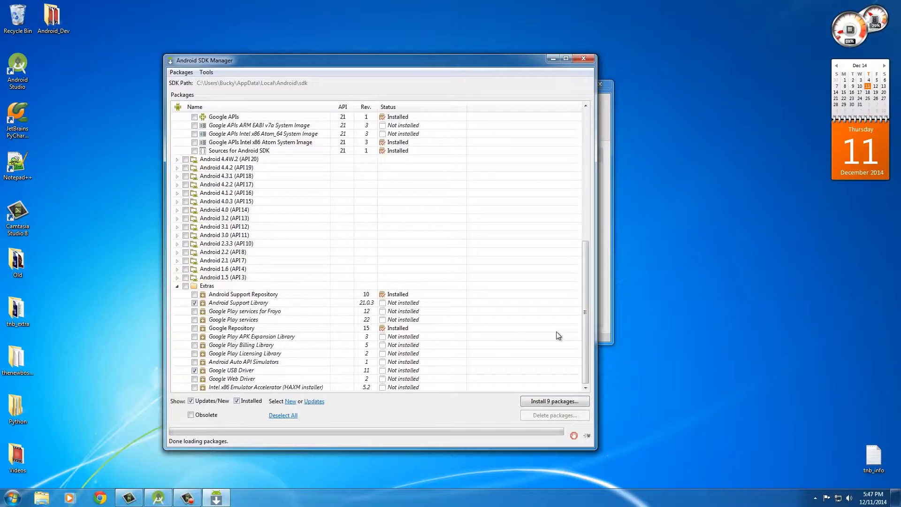
click(556, 400)
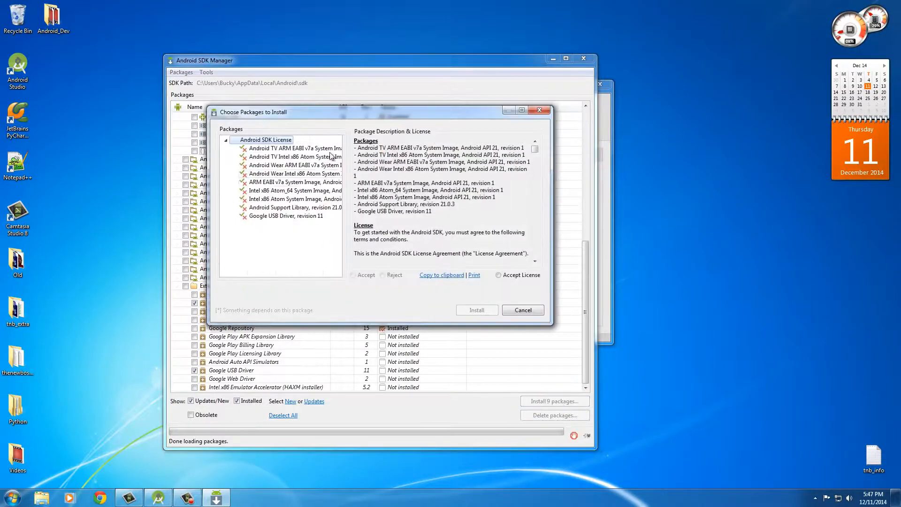
click(498, 275)
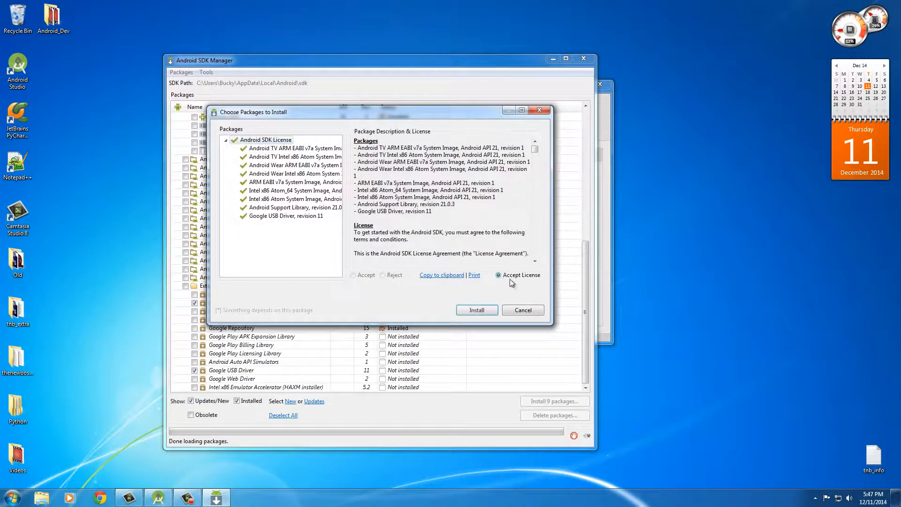
click(477, 310)
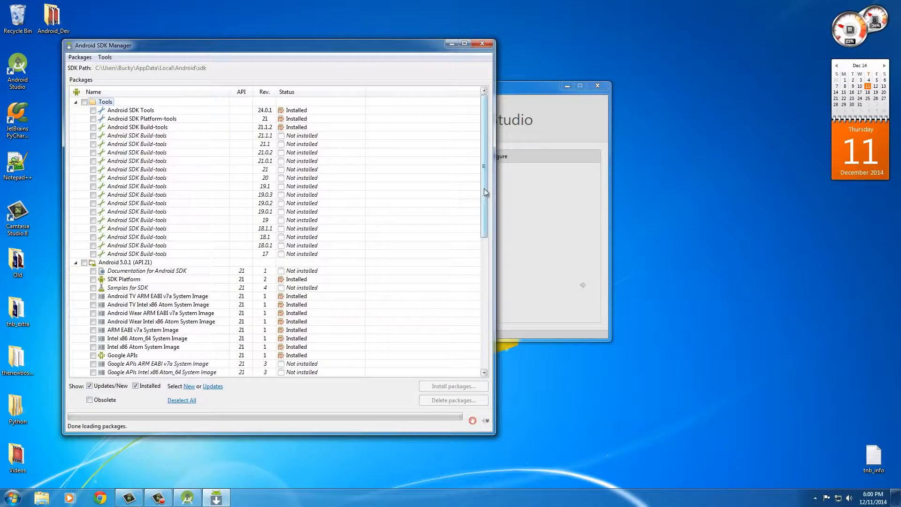
click(481, 43)
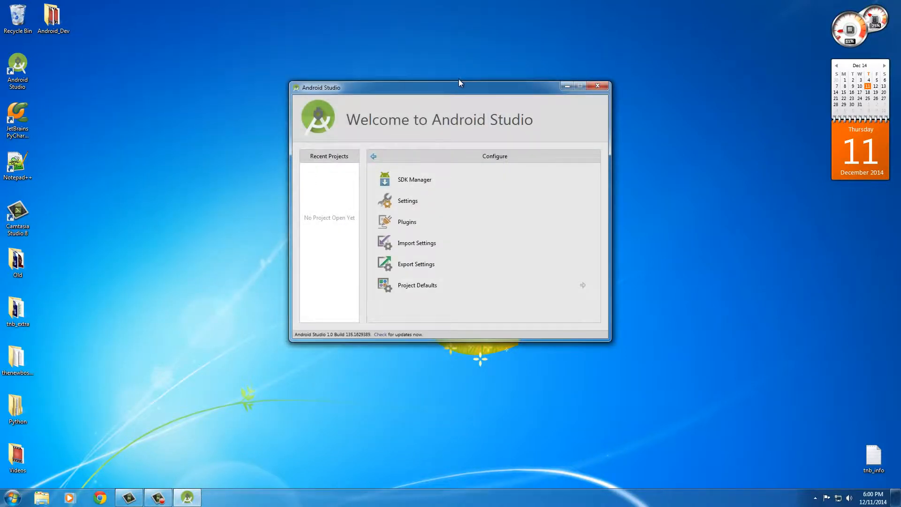
Close the Android Studio welcome window and restart Android Studio as administrator from its desktop shortcut, allowing it to make changes.
click(600, 87)
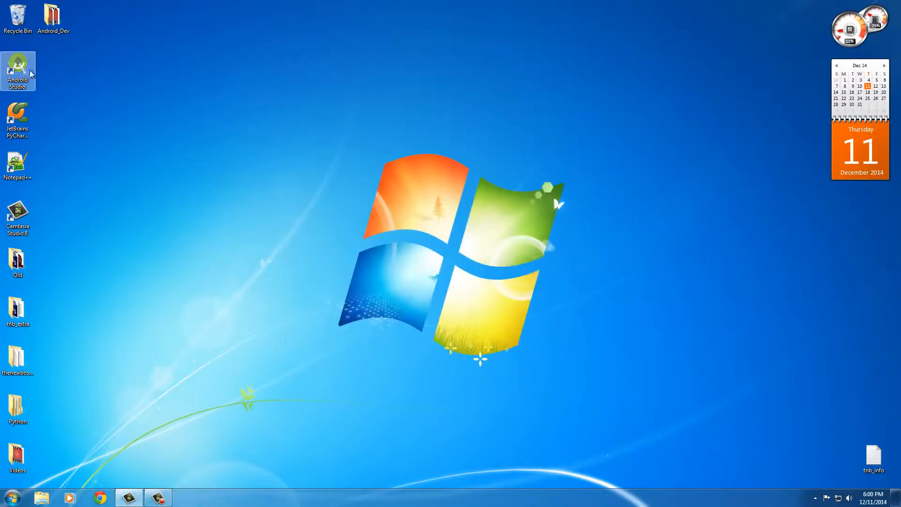
right_click(18, 64)
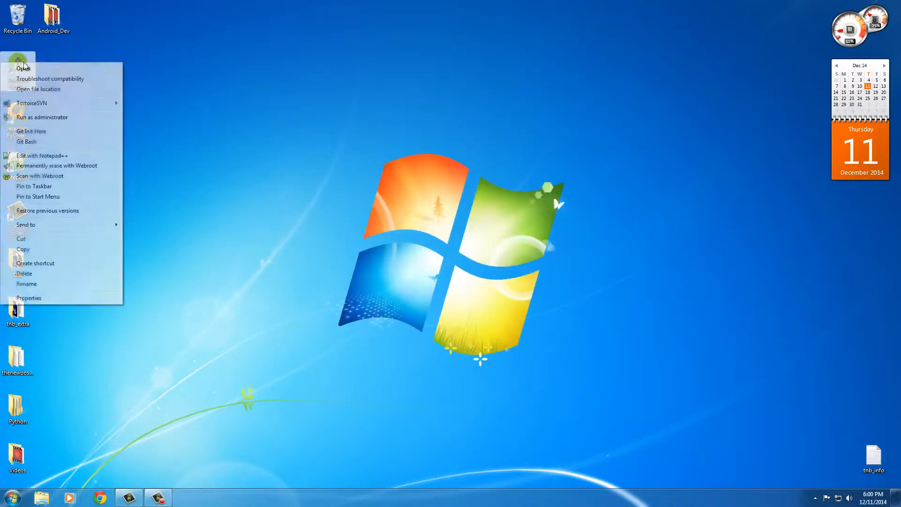
click(65, 119)
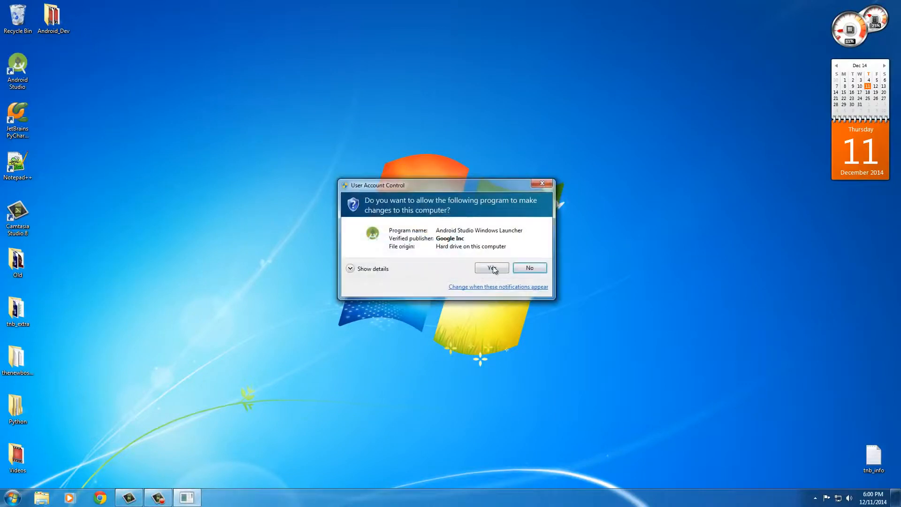
click(495, 271)
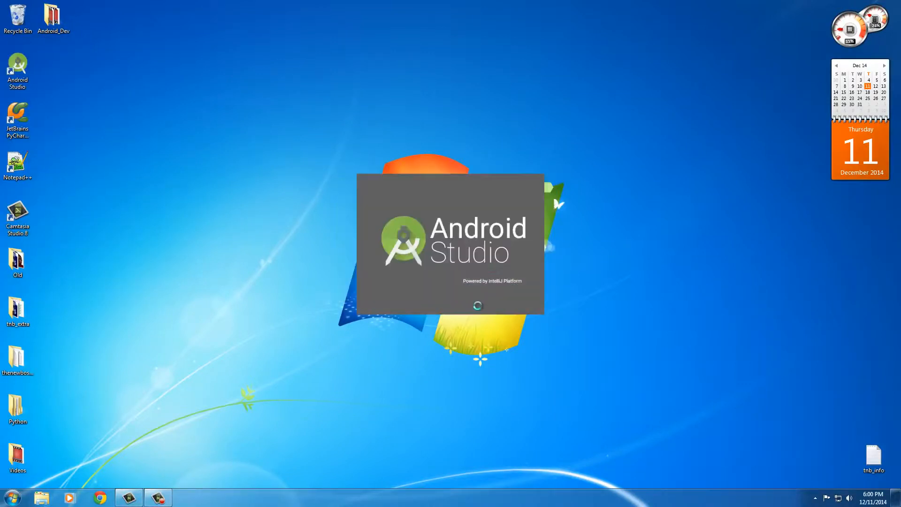